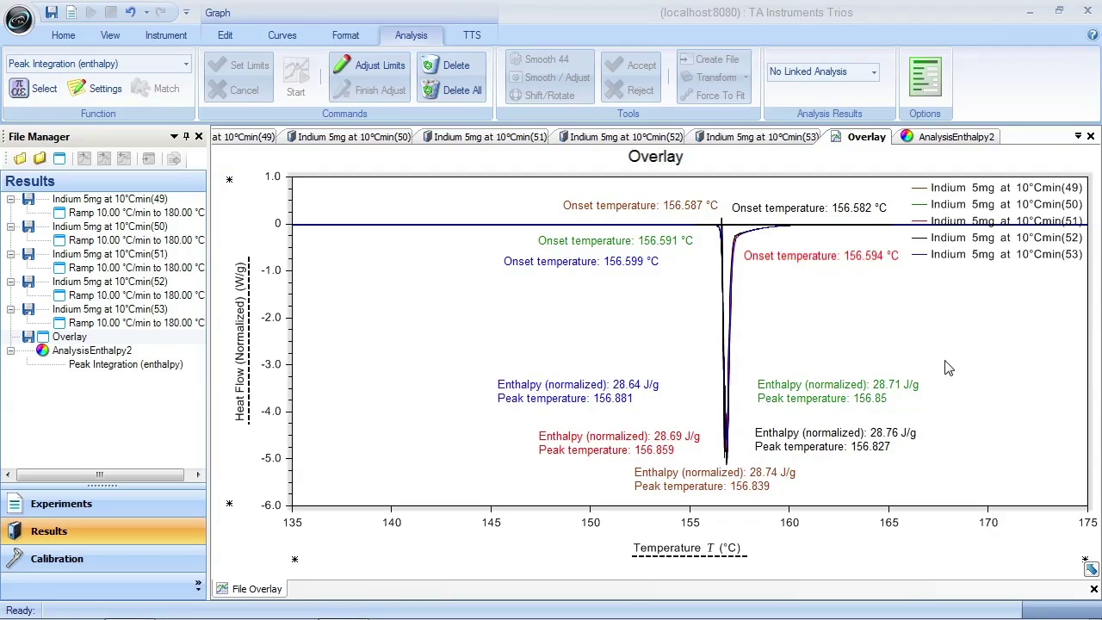
- Create a new linked analysis report and send all five runs' peak integration results to it
{"action": "left_click", "coordinate": [873, 74]}
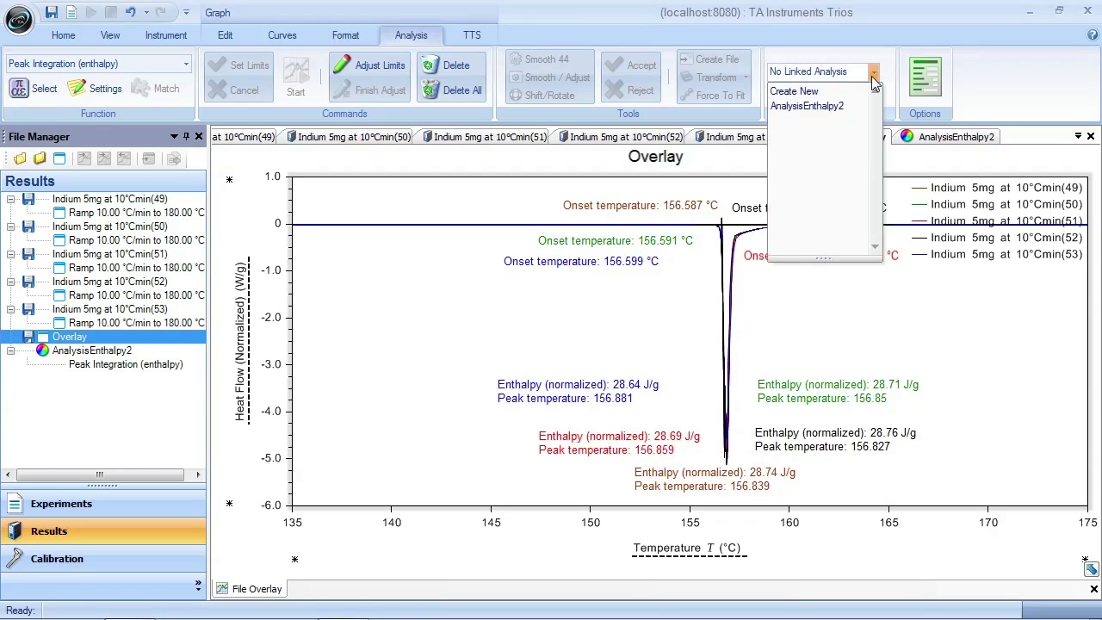
{"action": "left_click", "coordinate": [808, 92]}
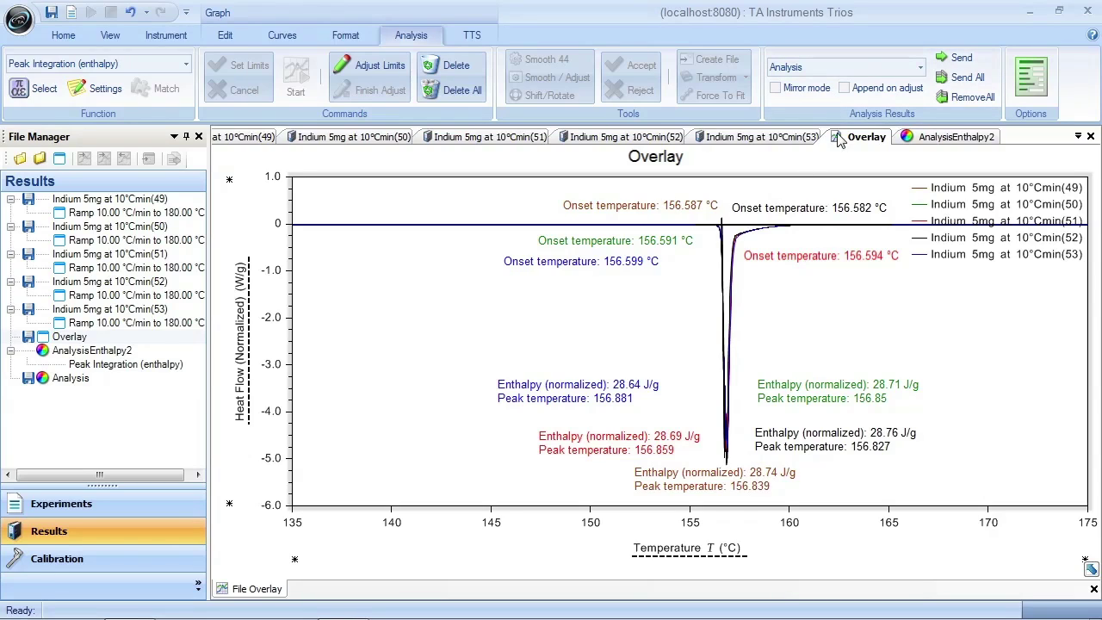
{"action": "left_click", "coordinate": [967, 77]}
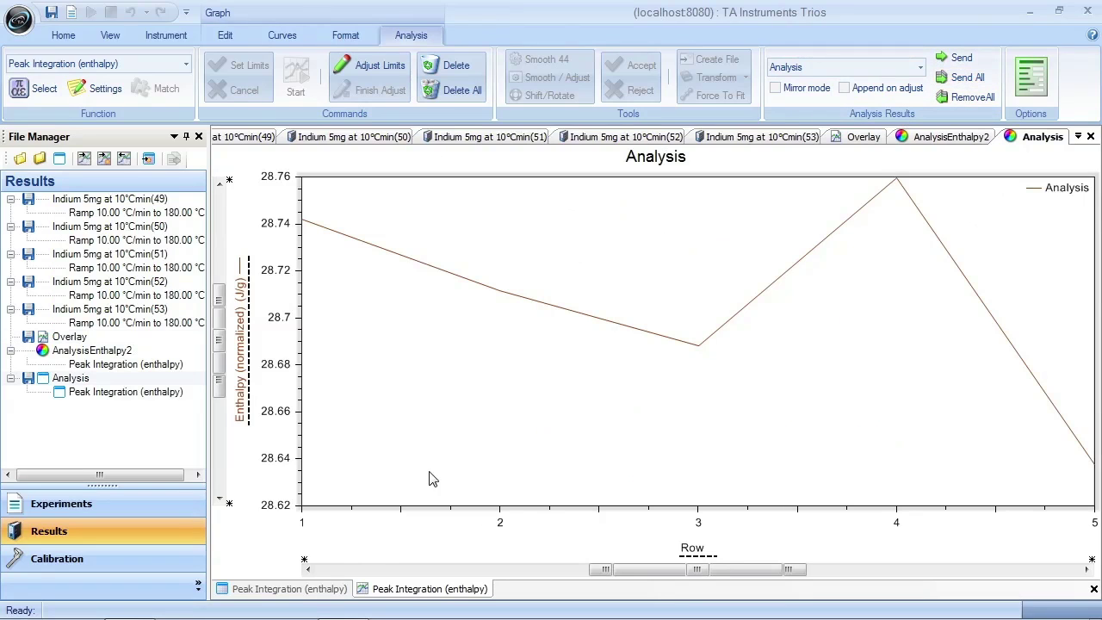
- Show the results table and remove the File Name and Step Name columns
{"action": "left_click", "coordinate": [278, 590]}
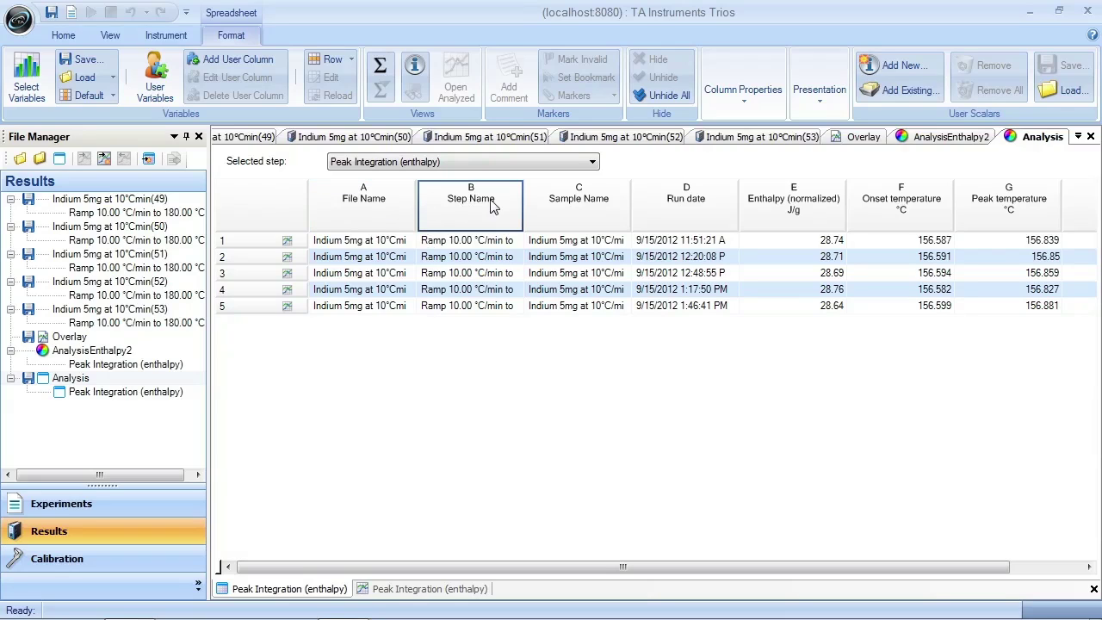
{"action": "right_click", "coordinate": [253, 199]}
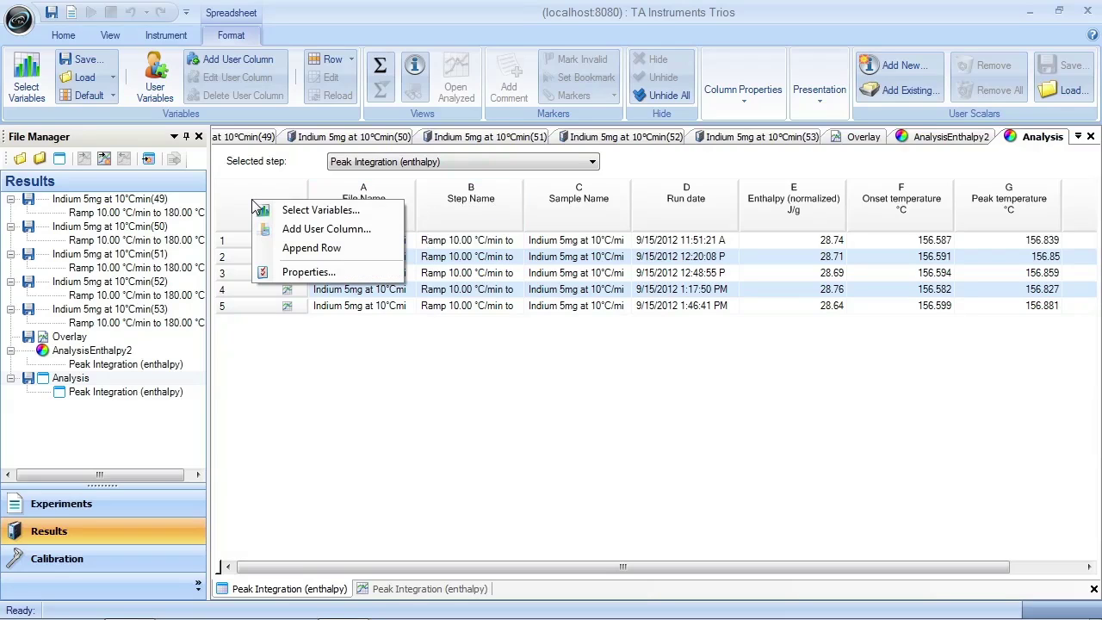
{"action": "left_click", "coordinate": [321, 211]}
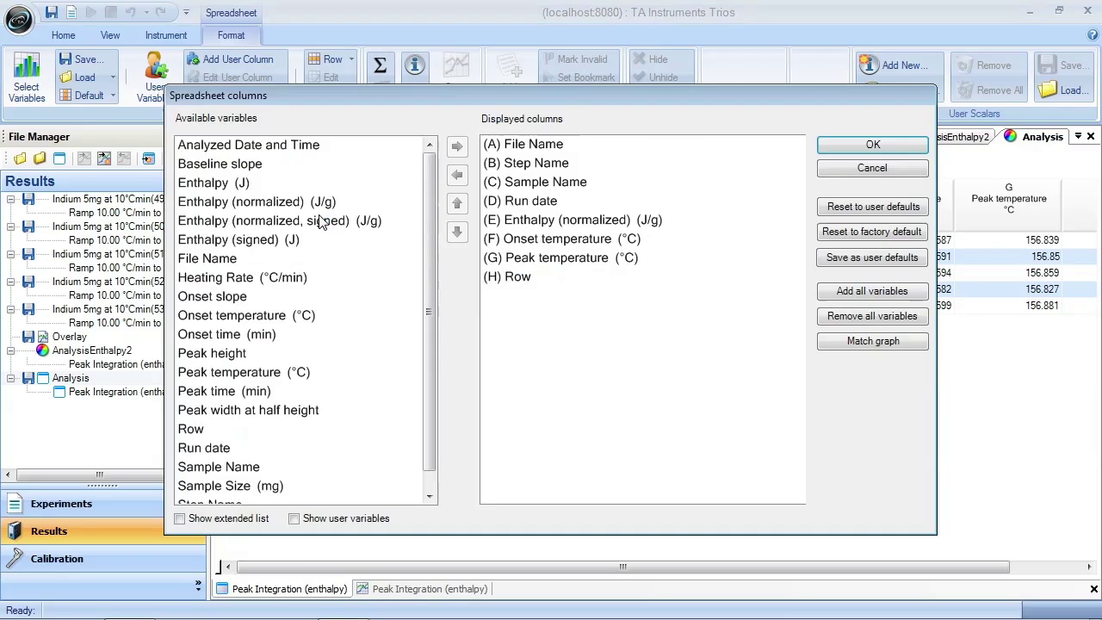
{"action": "left_click", "coordinate": [517, 146]}
{"action": "left_click", "coordinate": [457, 175]}
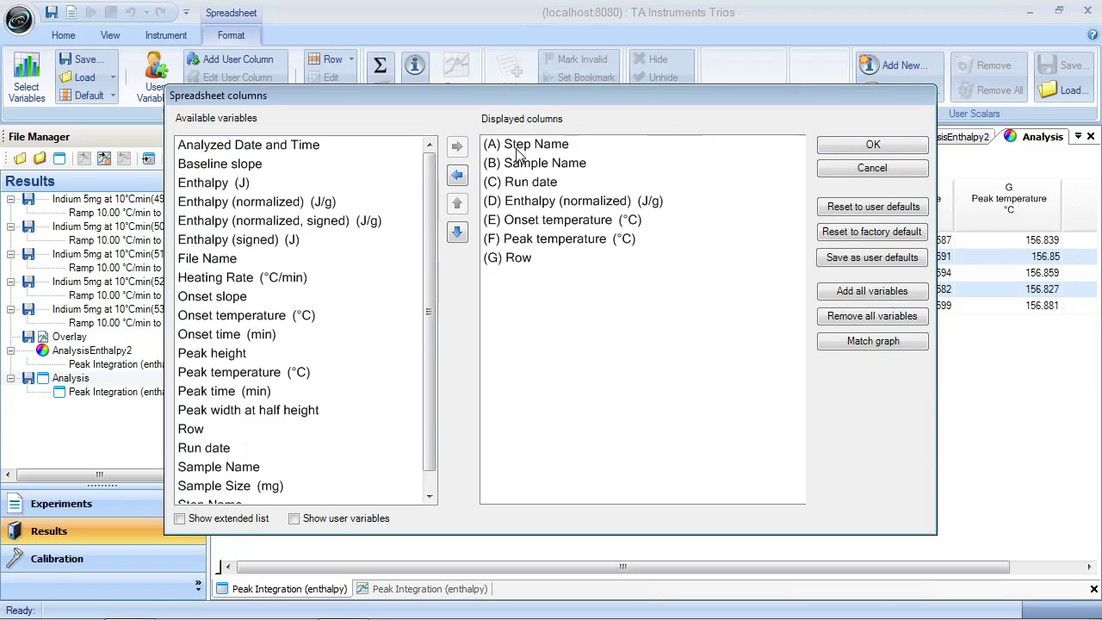
{"action": "left_click", "coordinate": [458, 176]}
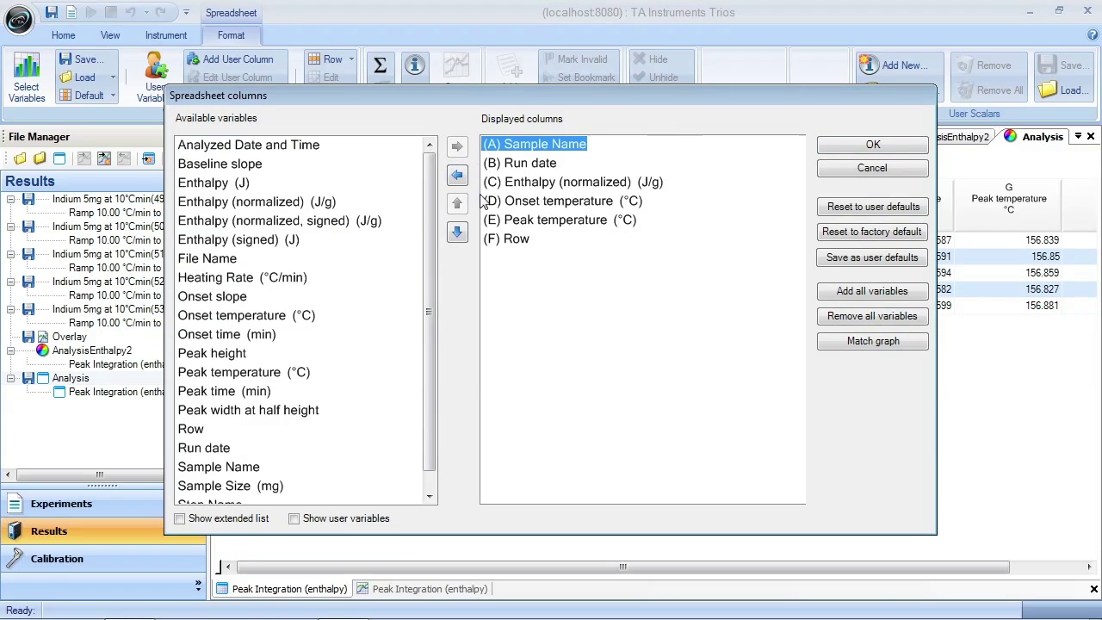
- Make Row the first table column and widen the Run date column
{"action": "left_click", "coordinate": [515, 165]}
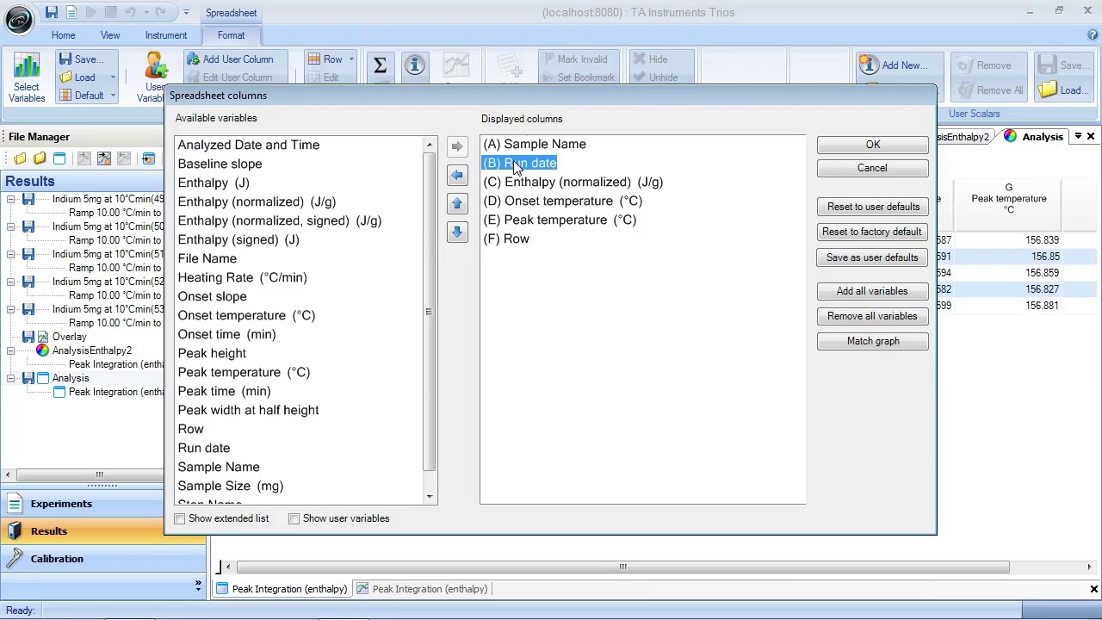
{"action": "left_click", "coordinate": [510, 240]}
{"action": "left_click", "coordinate": [457, 205]}
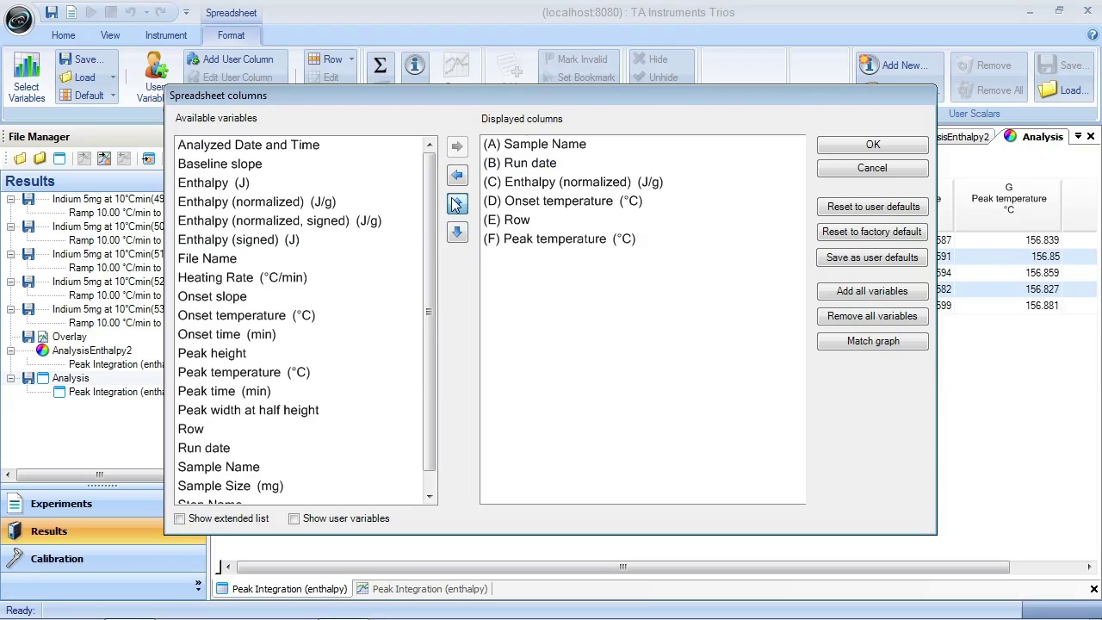
{"action": "left_click", "coordinate": [457, 204]}
{"action": "left_click", "coordinate": [458, 204]}
{"action": "left_click", "coordinate": [457, 204]}
{"action": "left_click", "coordinate": [458, 204]}
{"action": "left_click", "coordinate": [828, 147]}
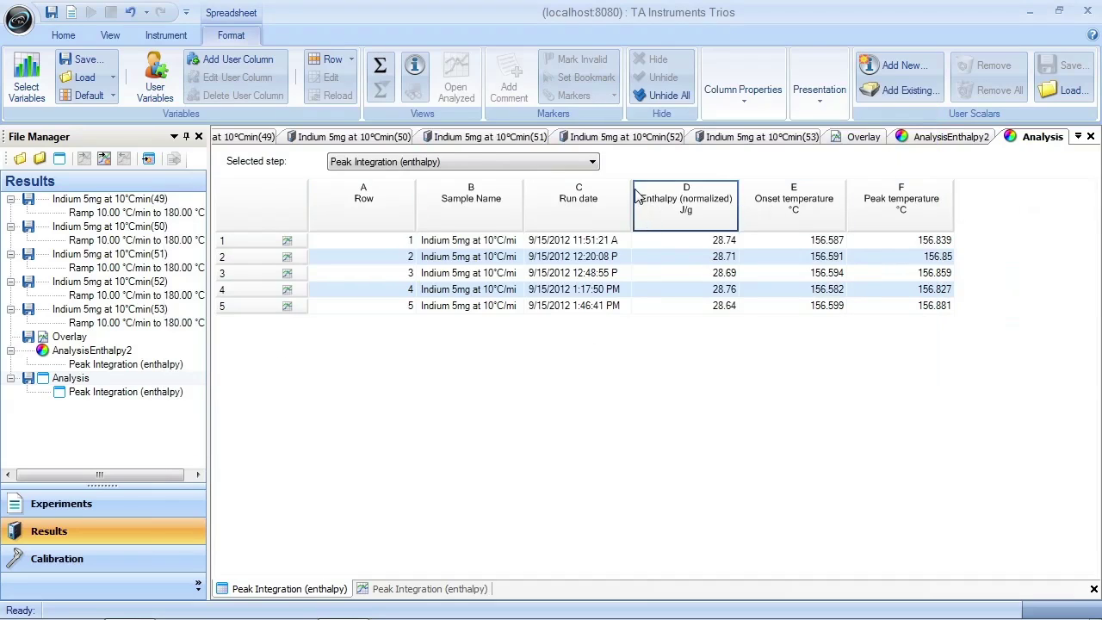
{"action": "left_click_drag", "start_coordinate": [632, 188], "coordinate": [670, 189]}
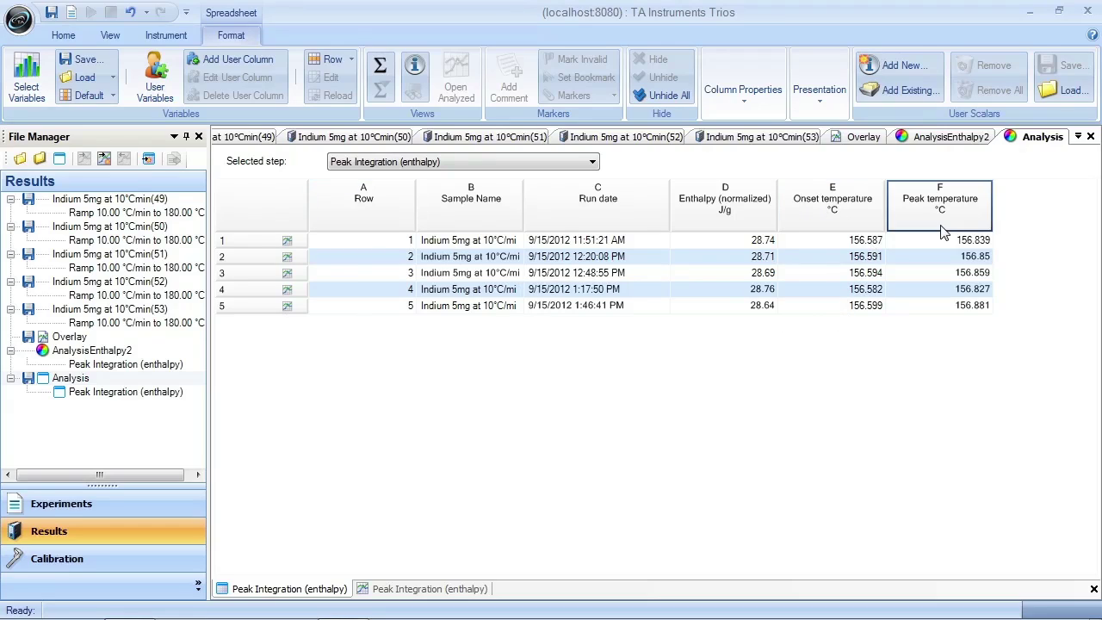
{"action": "left_click", "coordinate": [442, 593]}
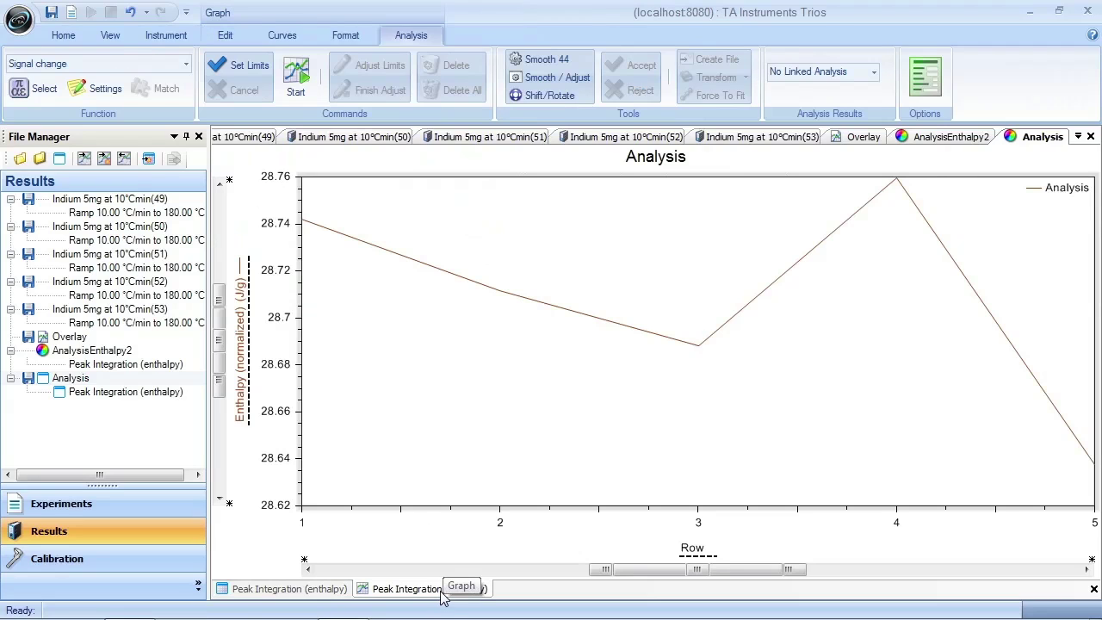
- Add point markers to the enthalpy curve and plot Onset temperature on the Y2 axis
{"action": "left_click", "coordinate": [284, 37]}
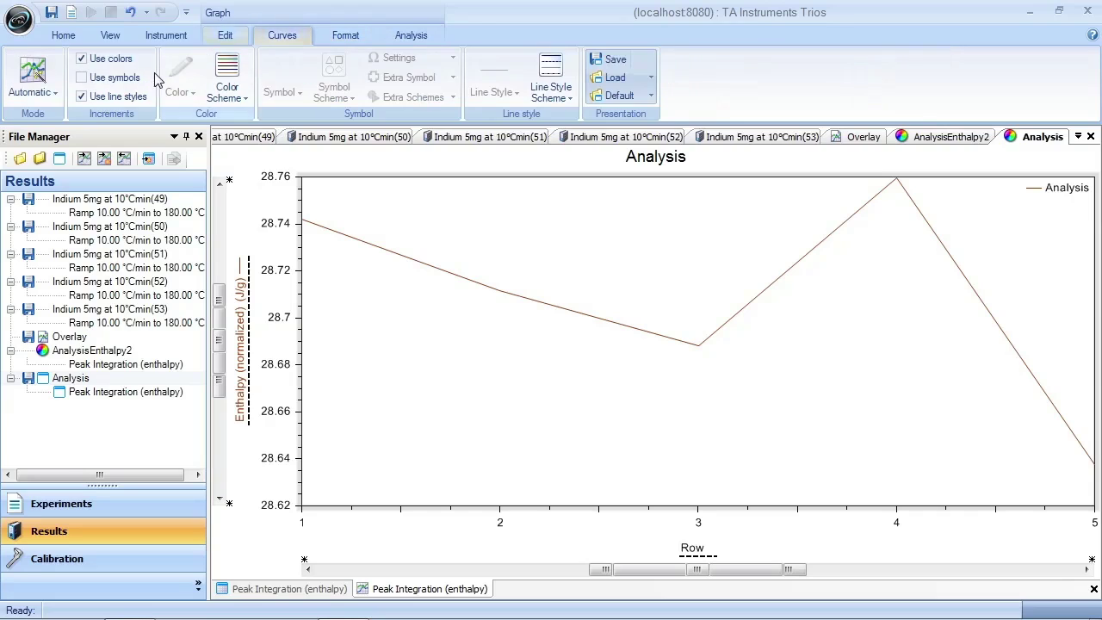
{"action": "left_click", "coordinate": [82, 78]}
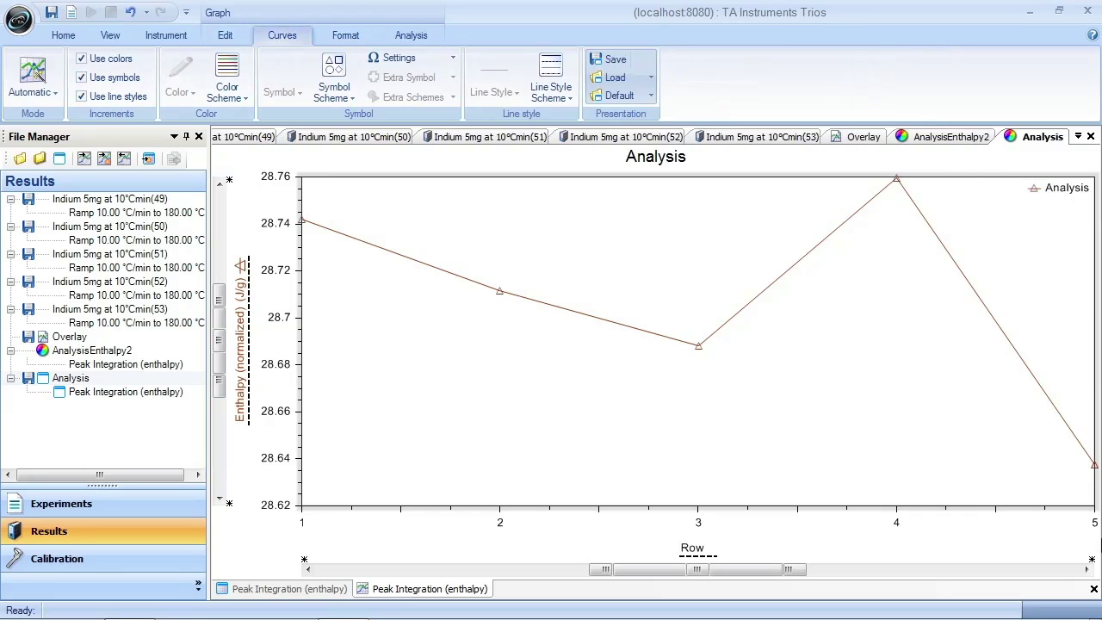
{"action": "right_click", "coordinate": [370, 376]}
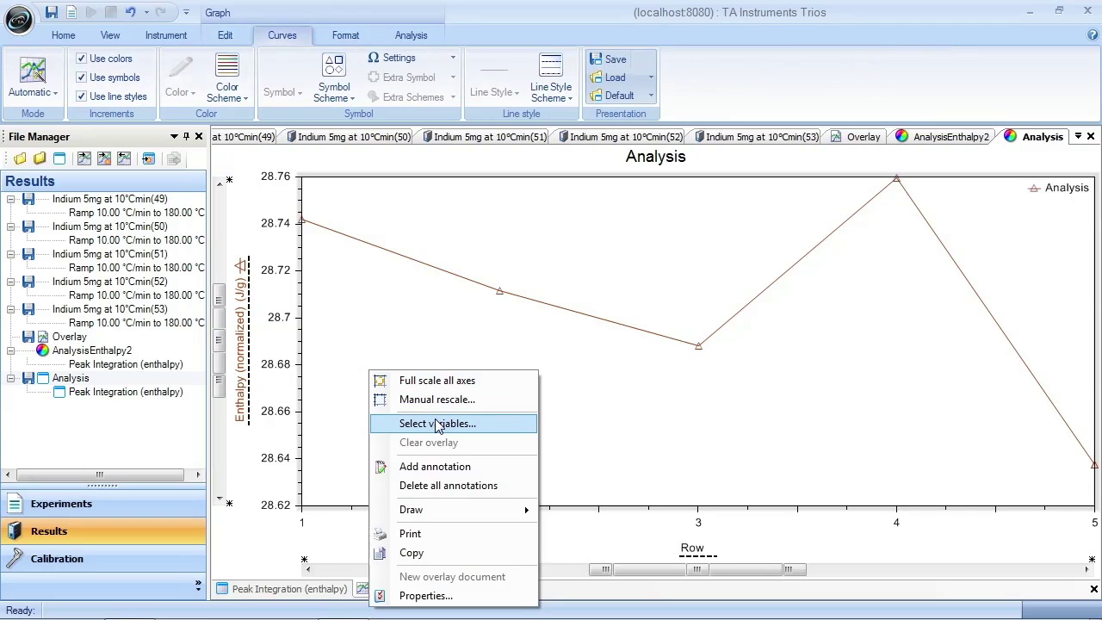
{"action": "left_click", "coordinate": [437, 423]}
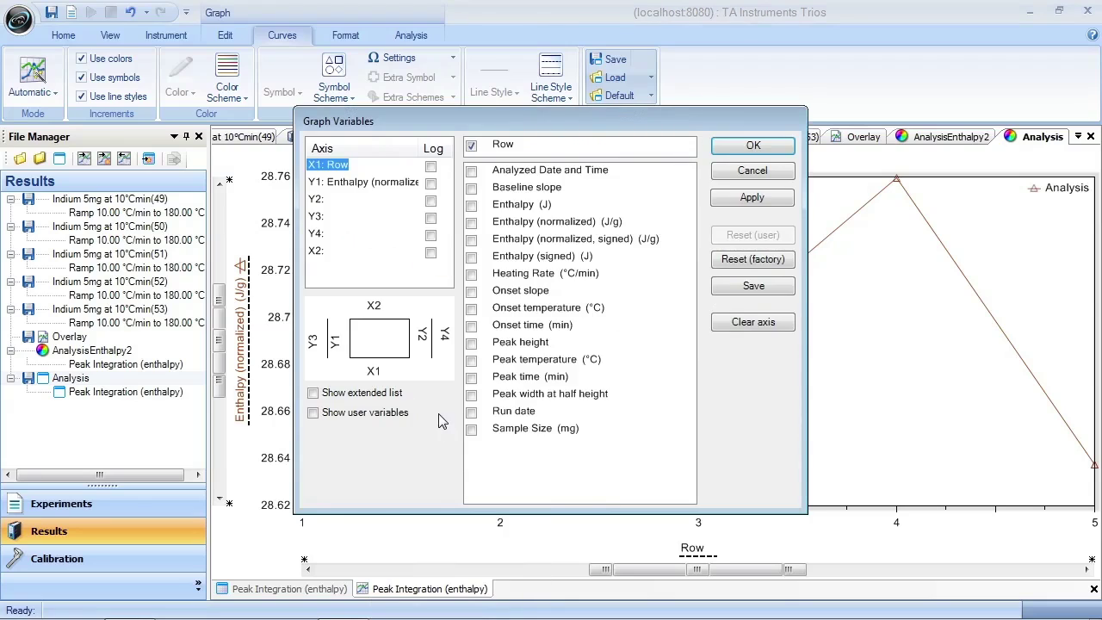
{"action": "left_click", "coordinate": [360, 203]}
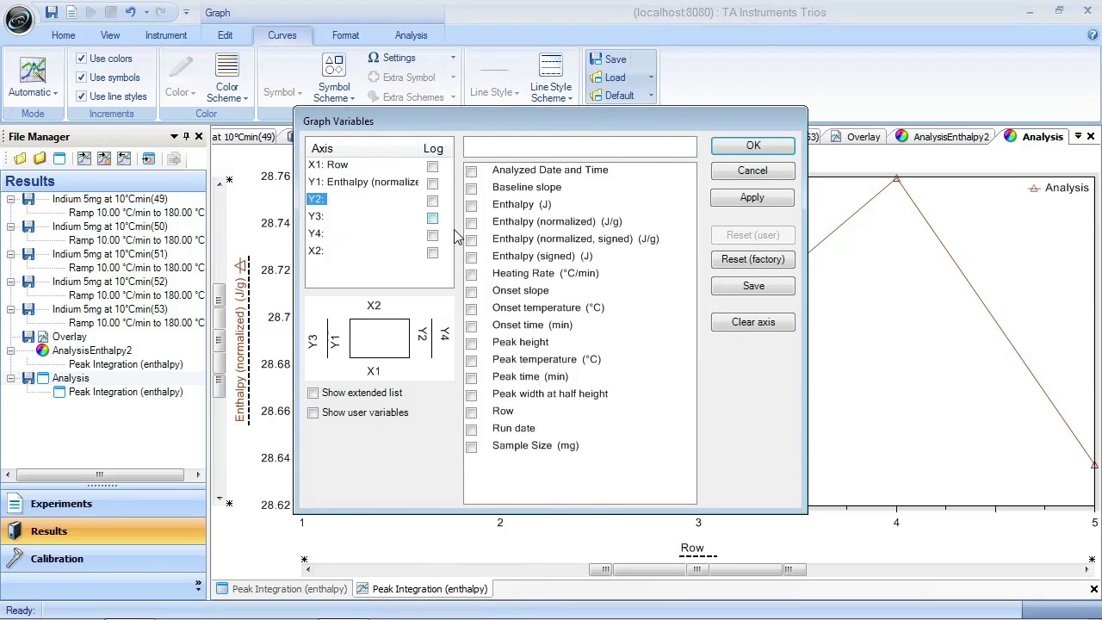
{"action": "left_click", "coordinate": [471, 308]}
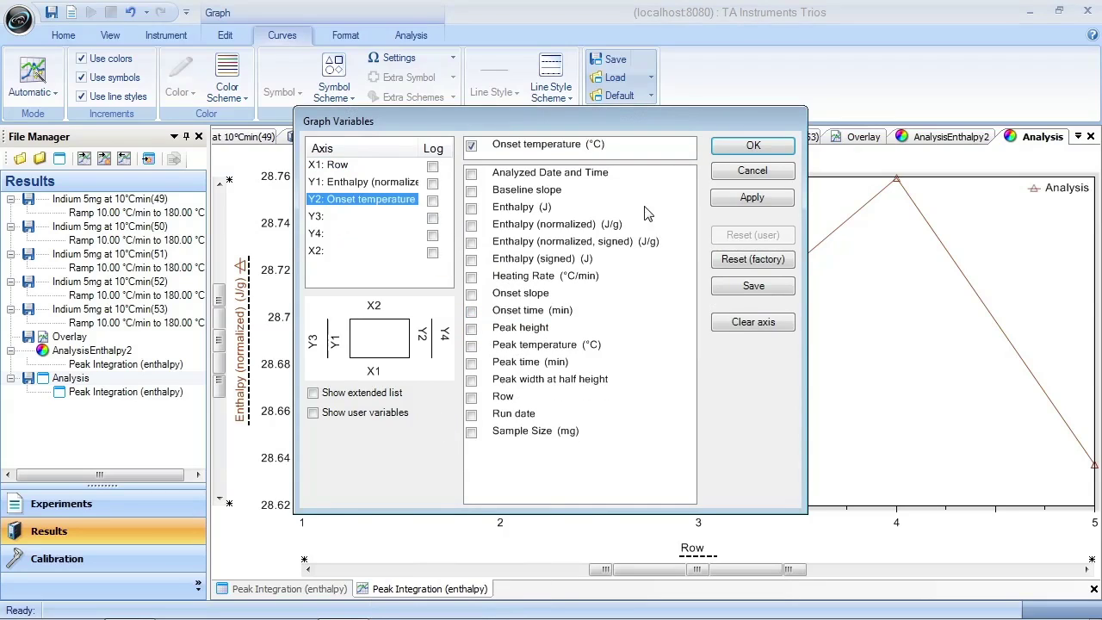
{"action": "left_click", "coordinate": [751, 148]}
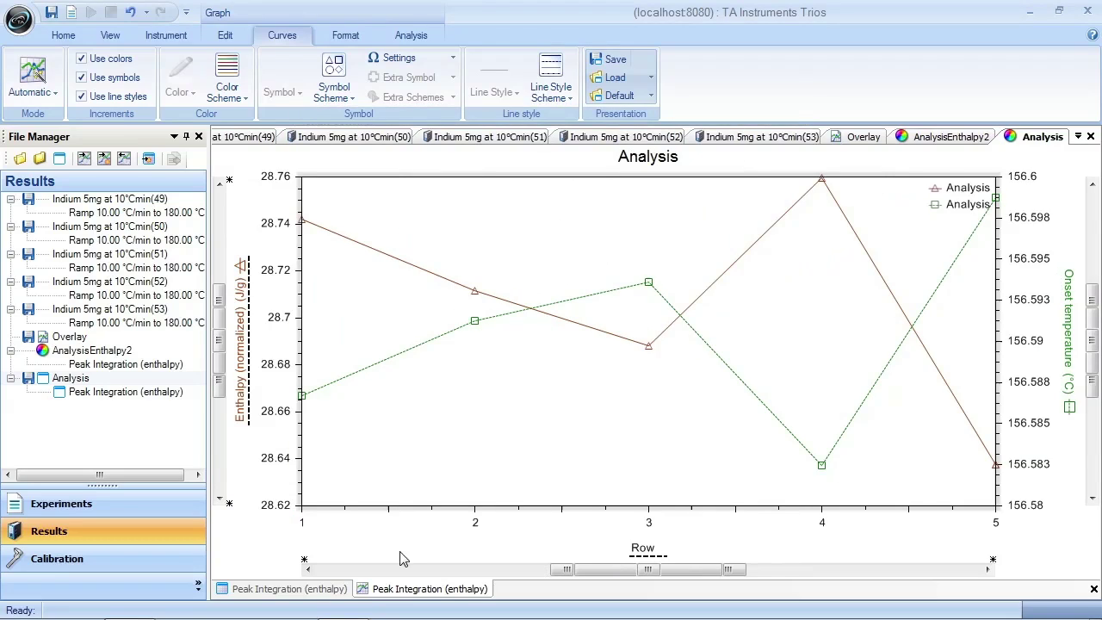
{"action": "left_click", "coordinate": [331, 590]}
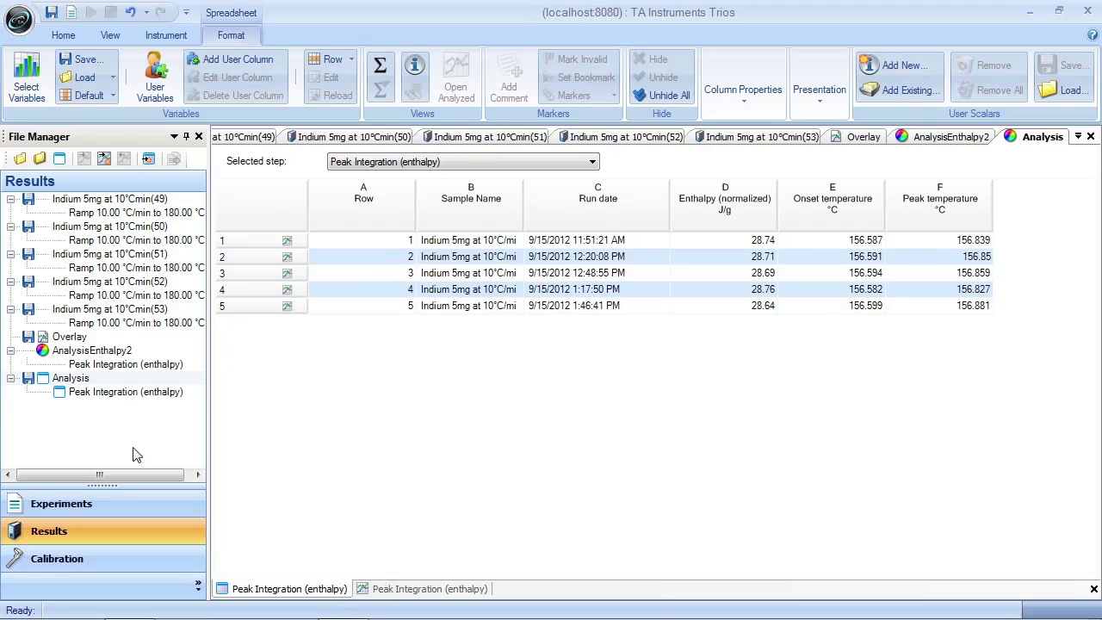
- Open AnalysisEnthalpy2 and review its 40-run statistics table and enthalpy graph
{"action": "double_click", "coordinate": [95, 352]}
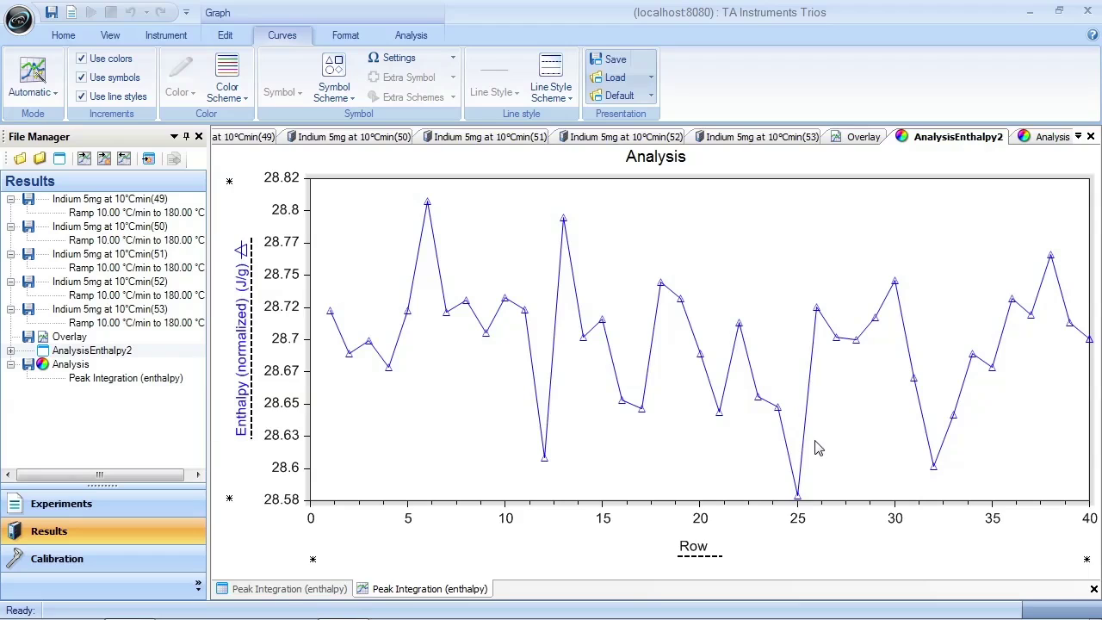
{"action": "left_click", "coordinate": [289, 588]}
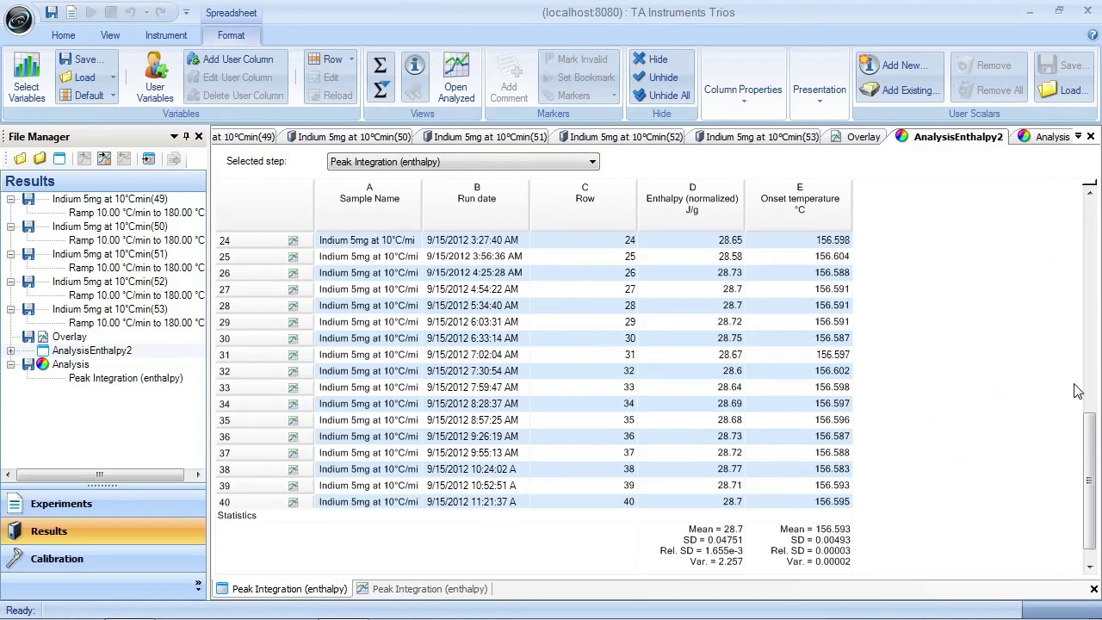
{"action": "mouse_move", "coordinate": [1092, 465]}
{"action": "left_mouse_down"}
{"action": "mouse_move", "coordinate": [1095, 258]}
{"action": "mouse_move", "coordinate": [1091, 456]}
{"action": "left_mouse_up"}
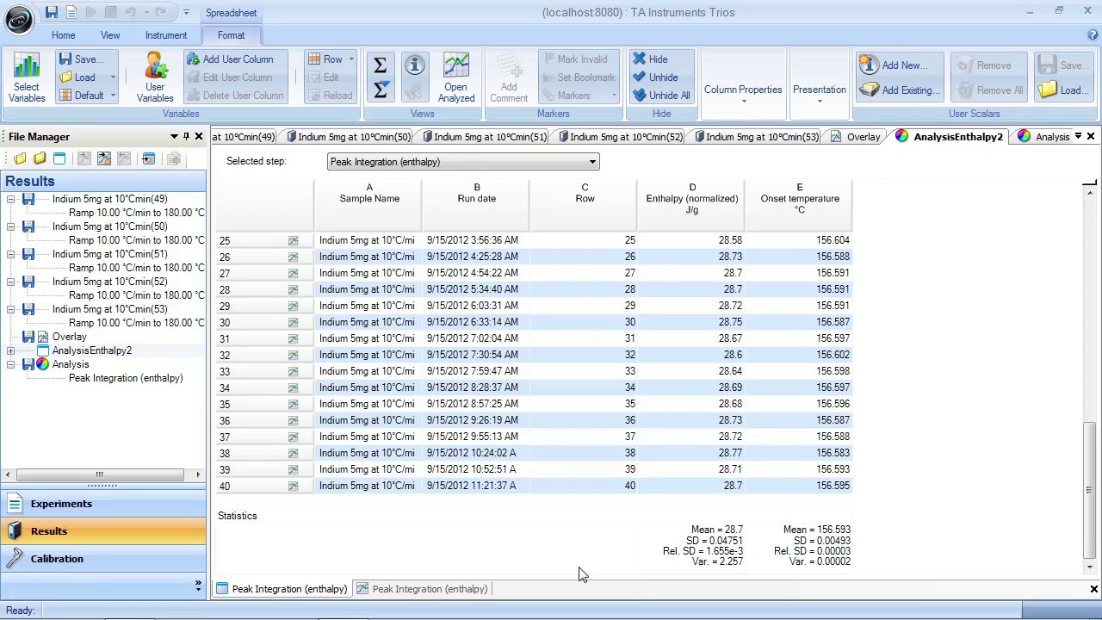
{"action": "left_click", "coordinate": [439, 593]}
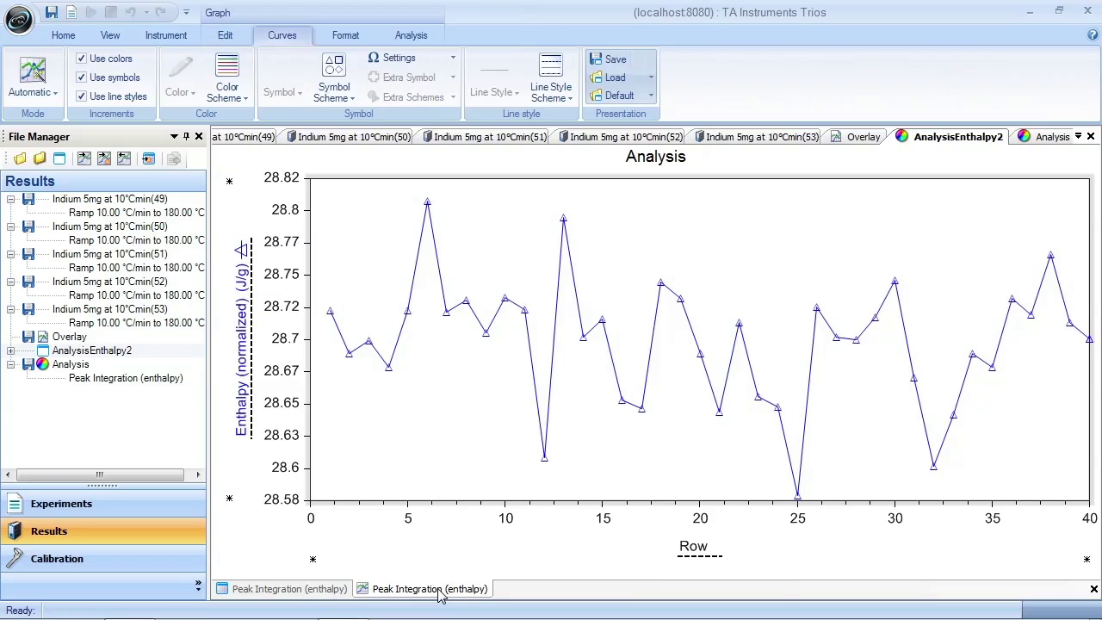
{"action": "left_click", "coordinate": [72, 341]}
- Send the five overlaid Indium runs' peak integration results to AnalysisEnthalpy2
{"action": "double_click", "coordinate": [73, 341]}
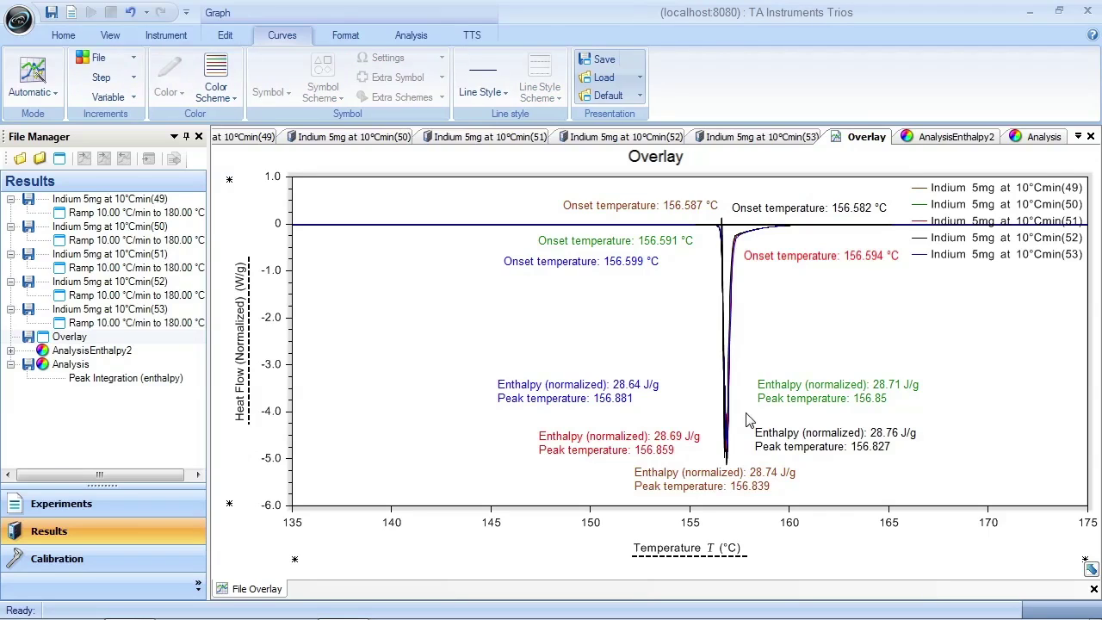
{"action": "left_click", "coordinate": [411, 34]}
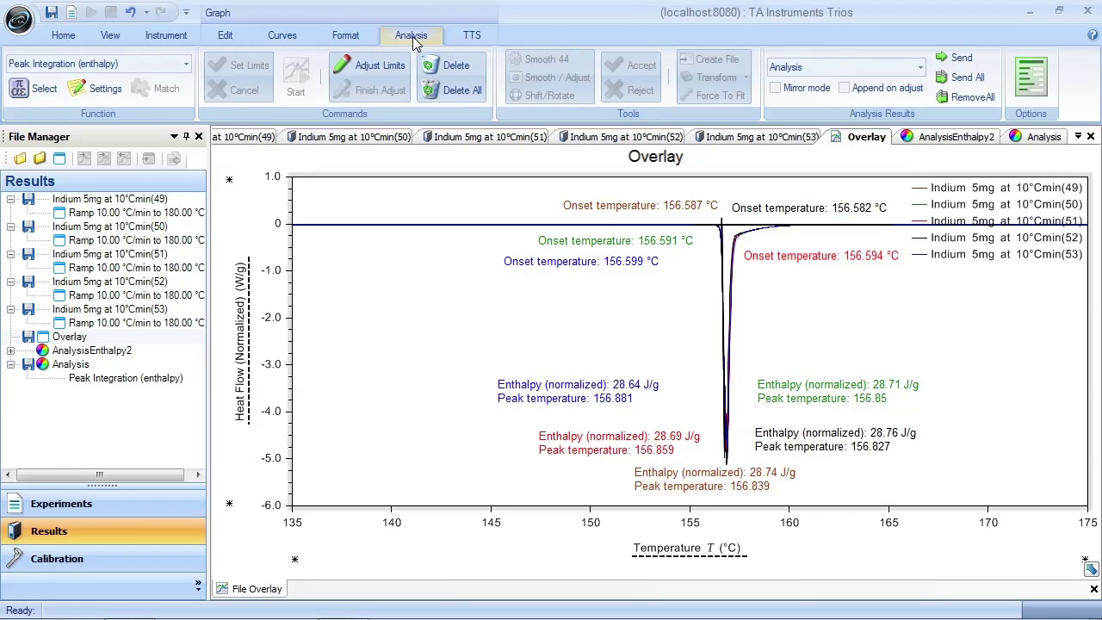
{"action": "left_click", "coordinate": [921, 68]}
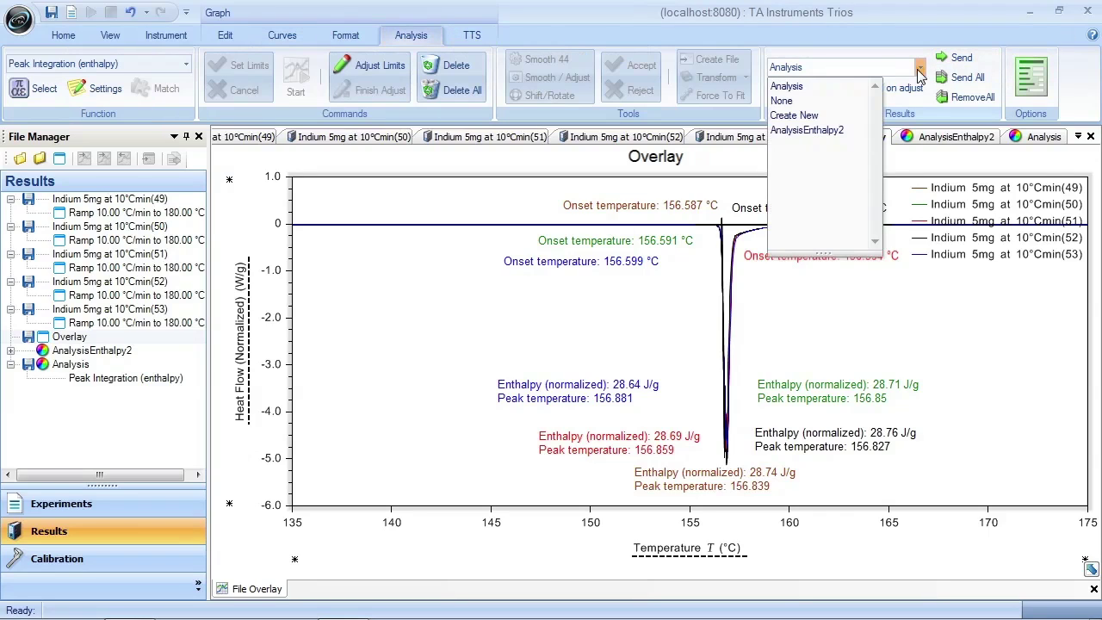
{"action": "left_click", "coordinate": [816, 131]}
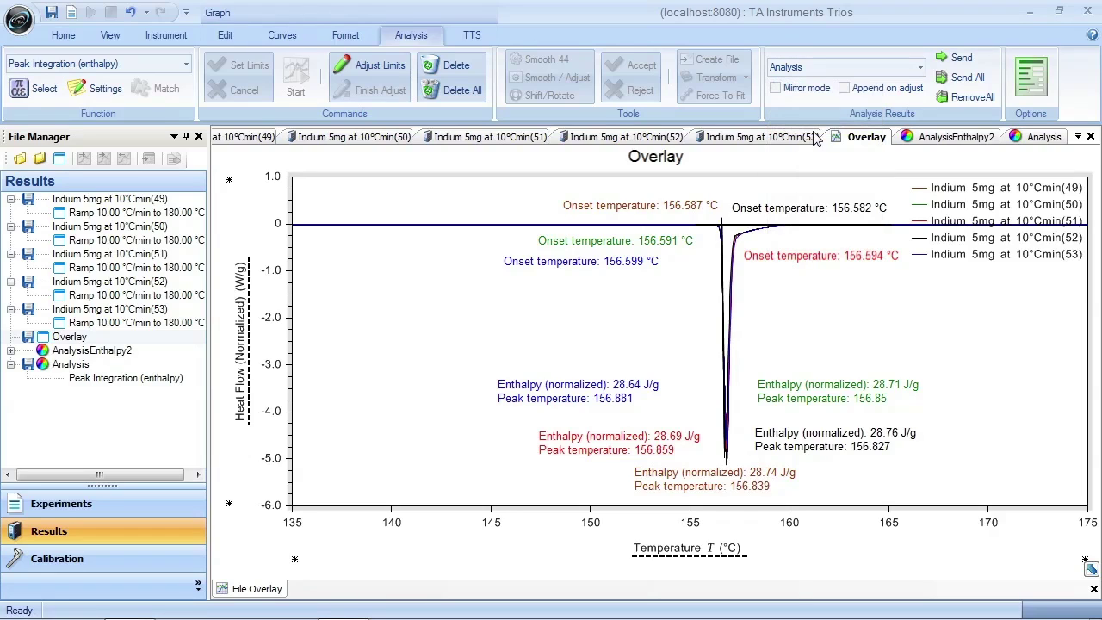
{"action": "left_click", "coordinate": [963, 79]}
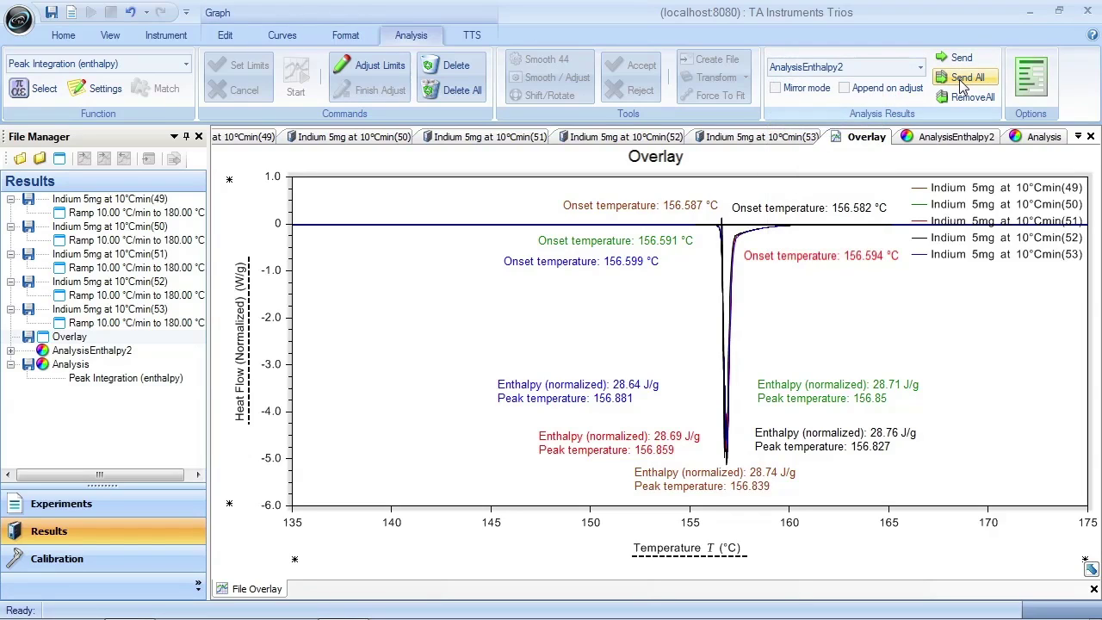
{"action": "double_click", "coordinate": [109, 352]}
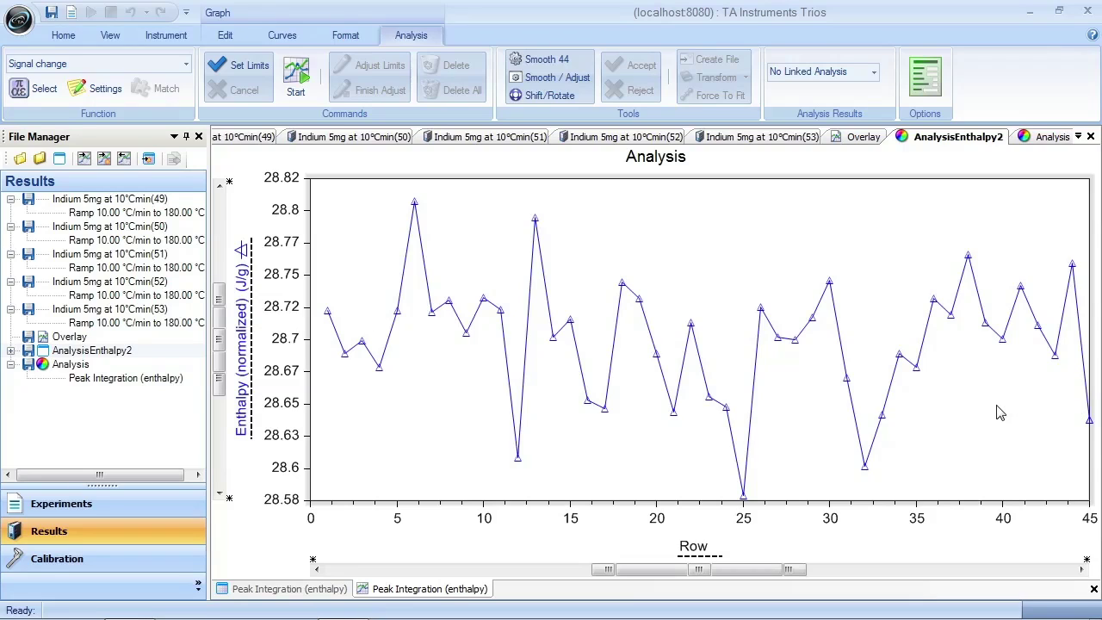
- Save the 45-run AnalysisEnthalpy2 report from the application menu
{"action": "left_click", "coordinate": [20, 21]}
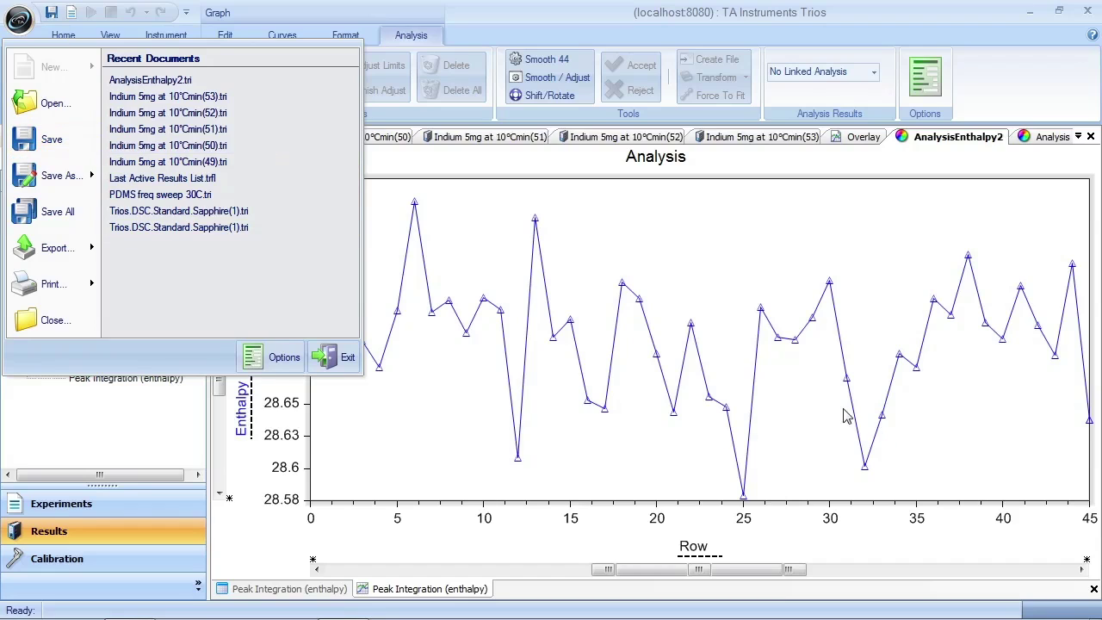
{"action": "left_click", "coordinate": [737, 347]}
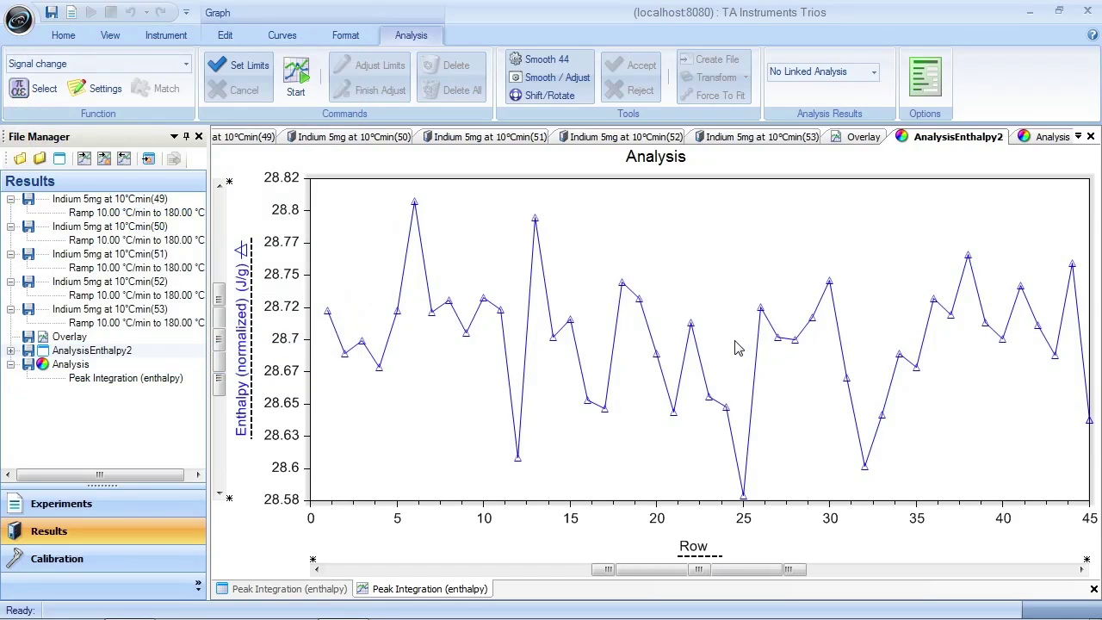